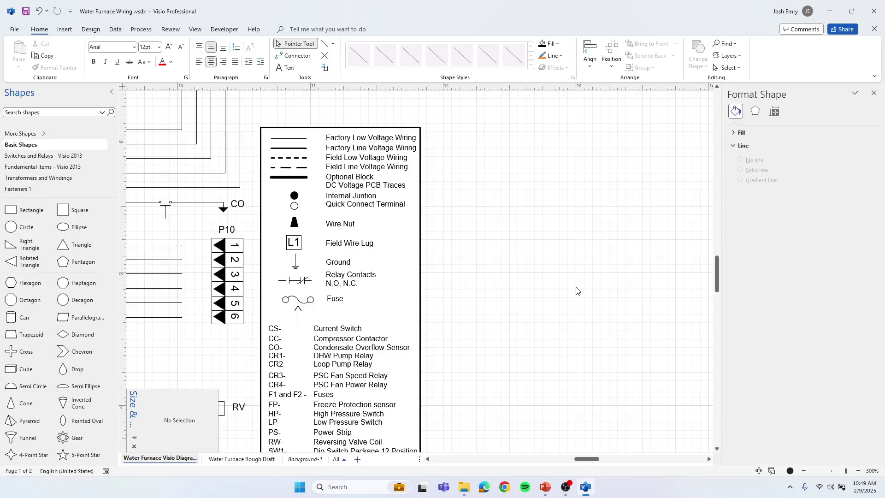
Place a Rectangle beside the wiring legend and resize it to 1.375 in. wide by 2.6563 in. tall
left_click(333, 44)
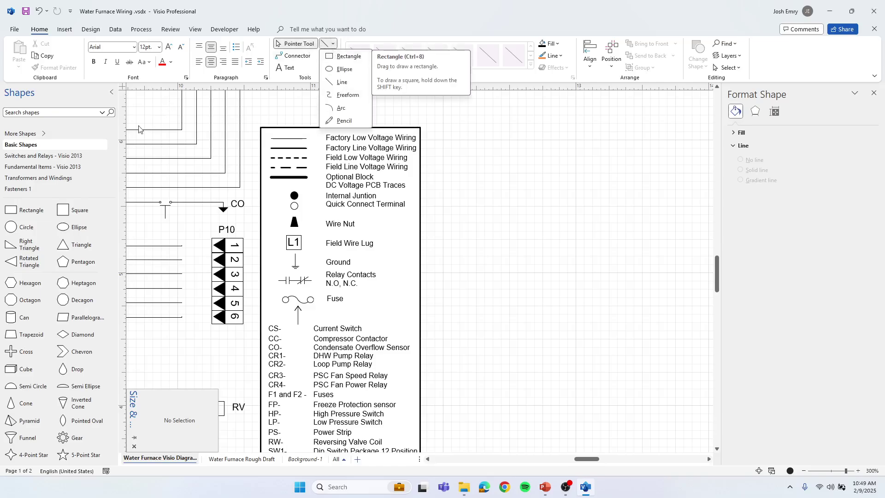
left_click(17, 213)
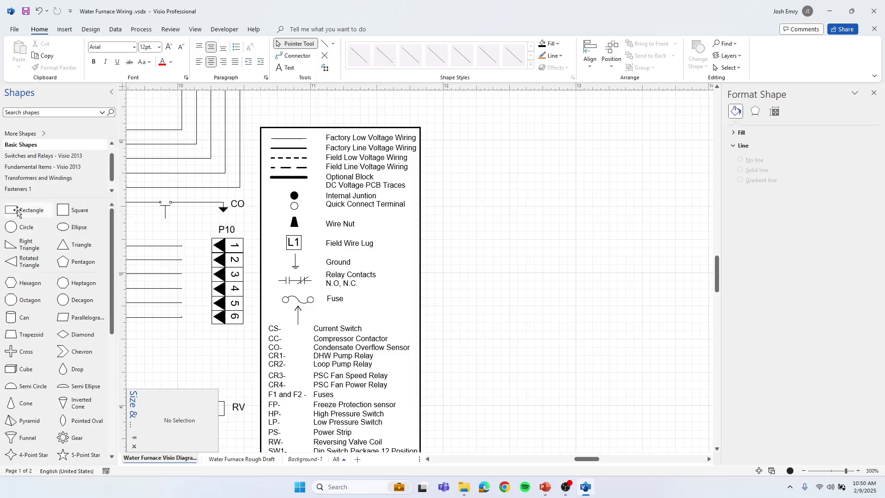
left_click_drag(20, 213, 545, 198)
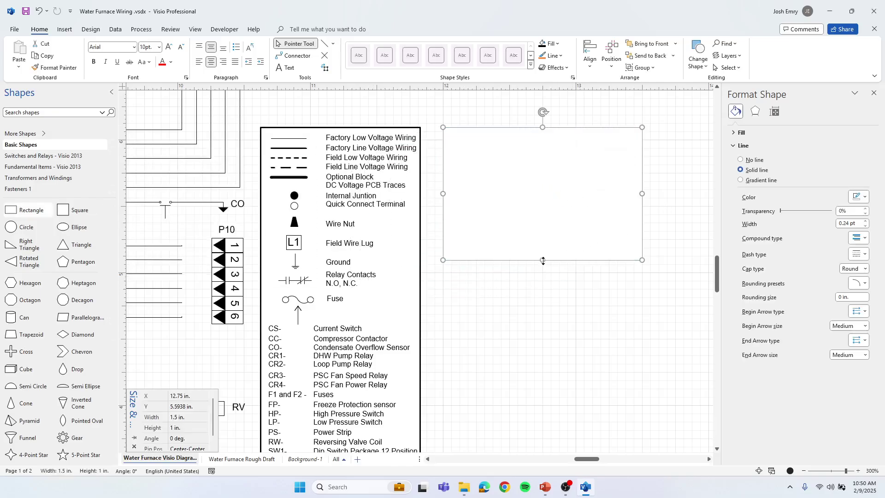
left_click_drag(543, 260, 543, 450)
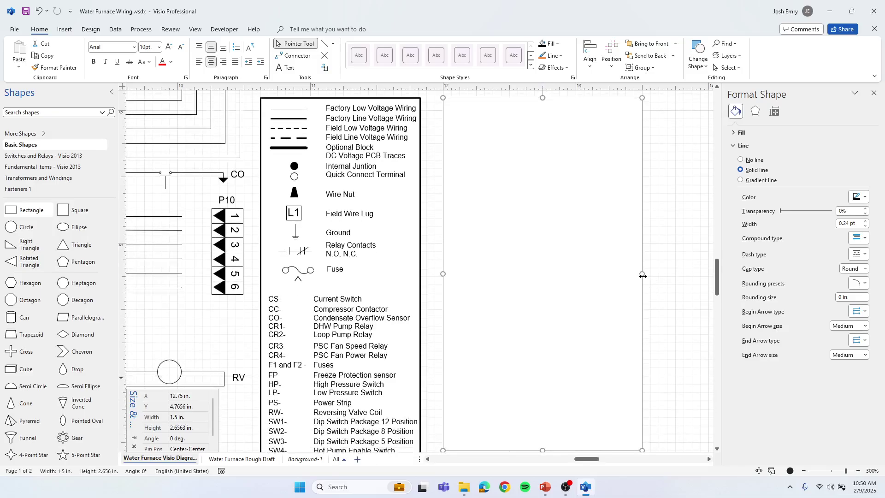
left_click_drag(643, 276, 624, 273)
scroll(654, 233, "up", 3)
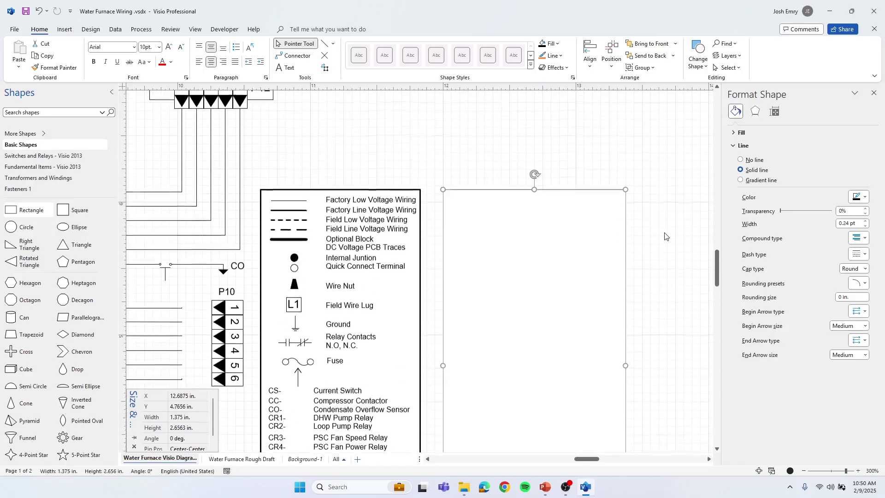
left_click(536, 198)
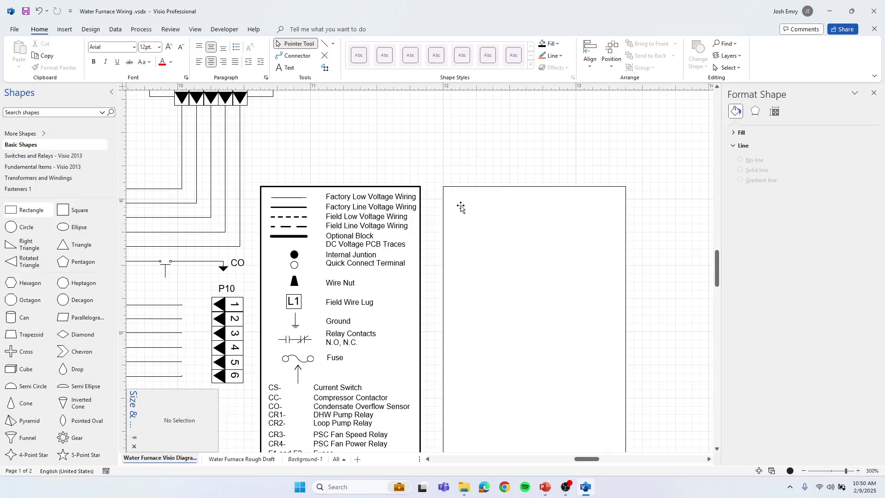
scroll(490, 194, "up", 1)
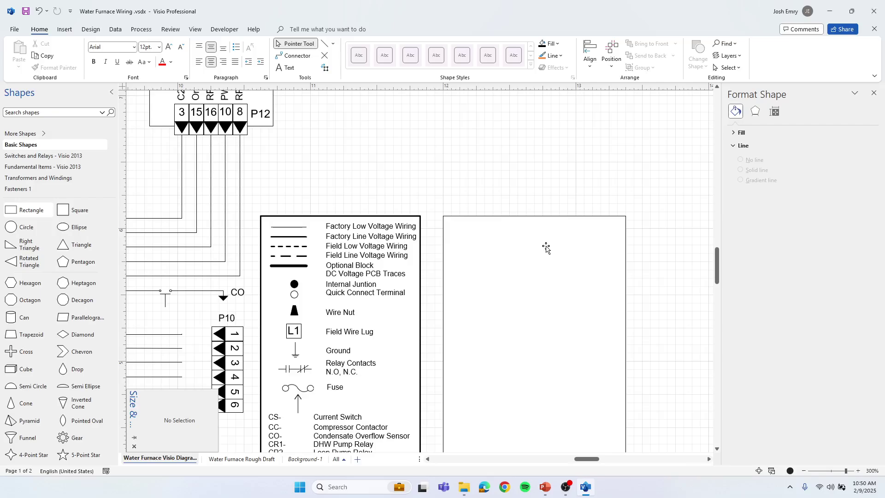
left_click(298, 56)
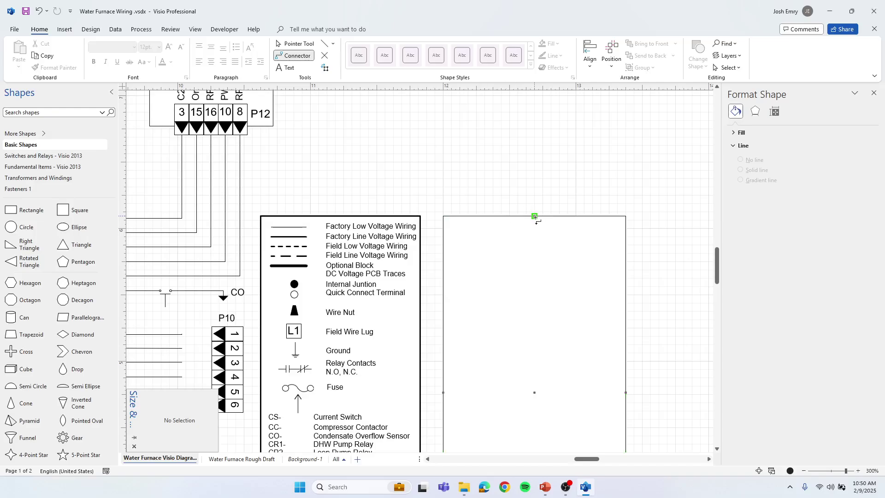
left_click_drag(275, 157, 240, 135)
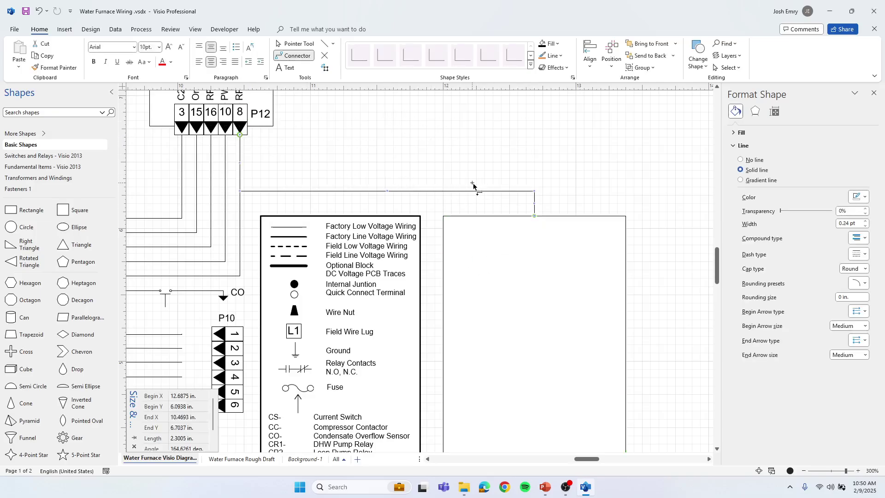
key("Delete")
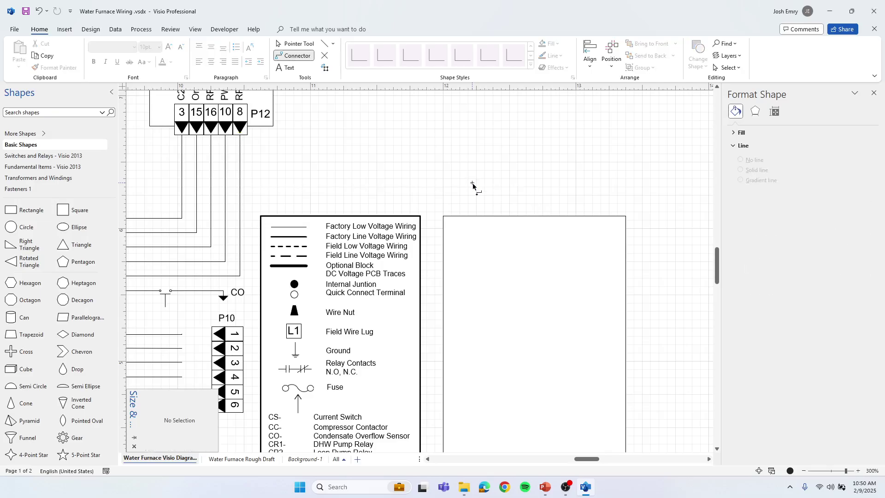
Draw a short solid horizontal line near the box's top left, trimmed to about 0.4 in. long
left_click(334, 44)
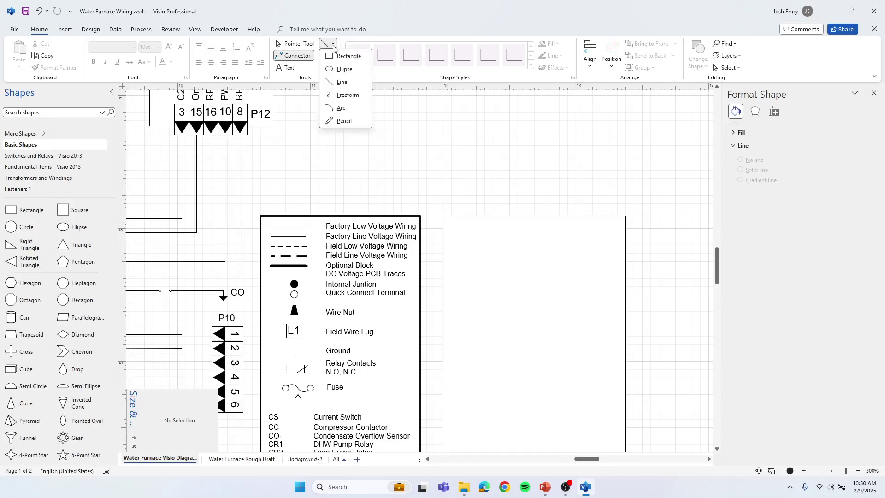
left_click(348, 82)
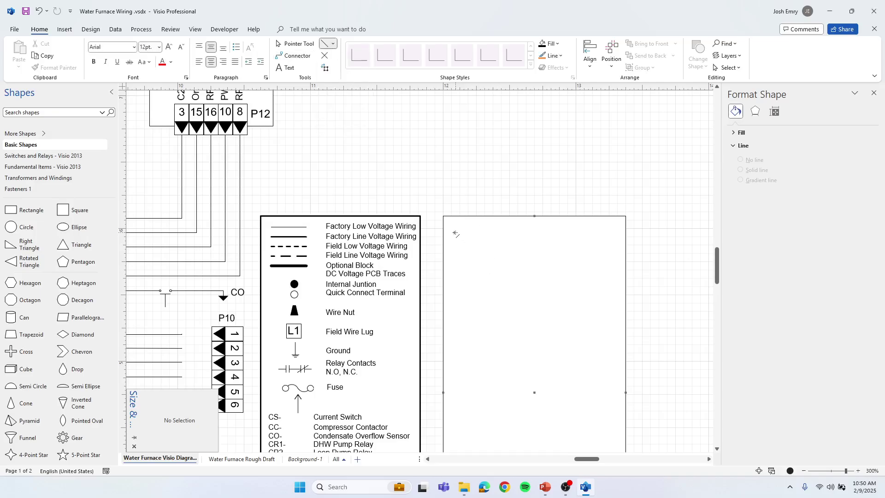
left_click_drag(456, 233, 534, 233)
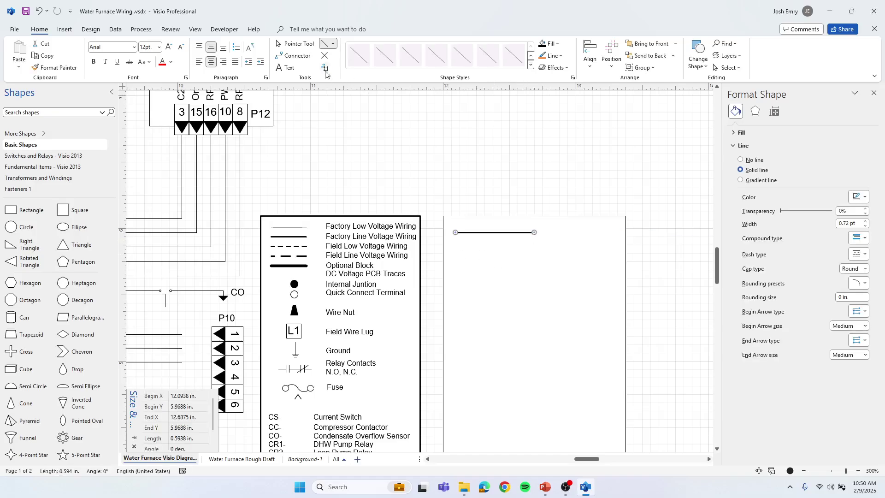
left_click(297, 44)
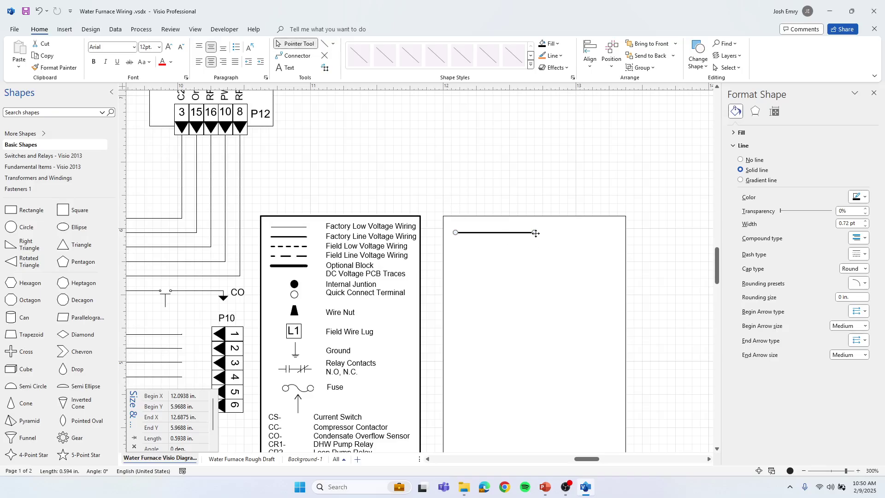
left_click_drag(535, 233, 509, 232)
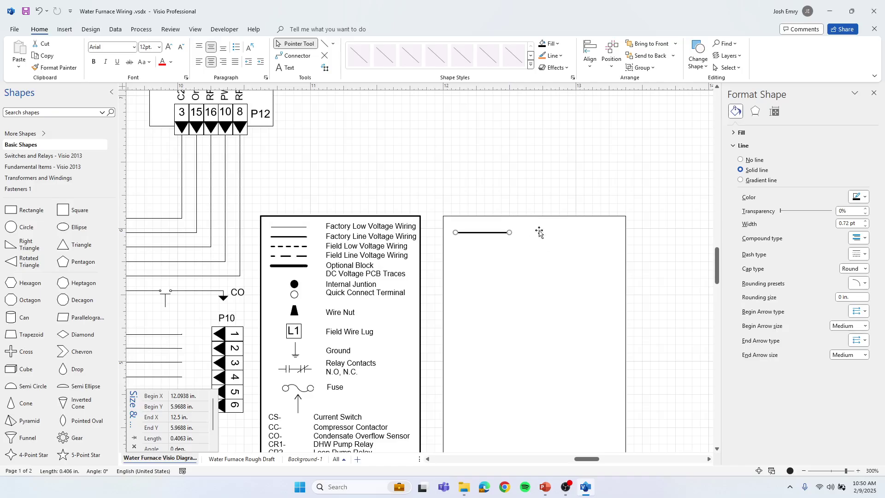
Add a 6pt 'Factory Wiring' text label just right of the sample line
left_click(289, 67)
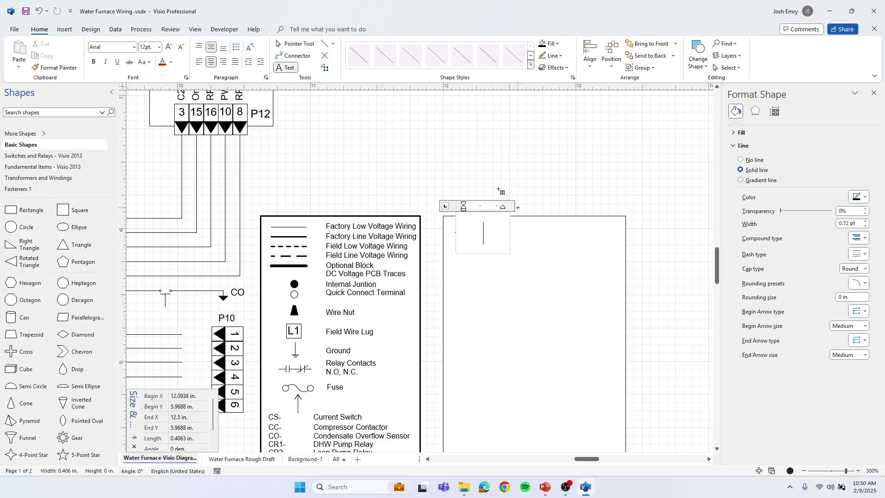
left_click_drag(530, 225, 618, 245)
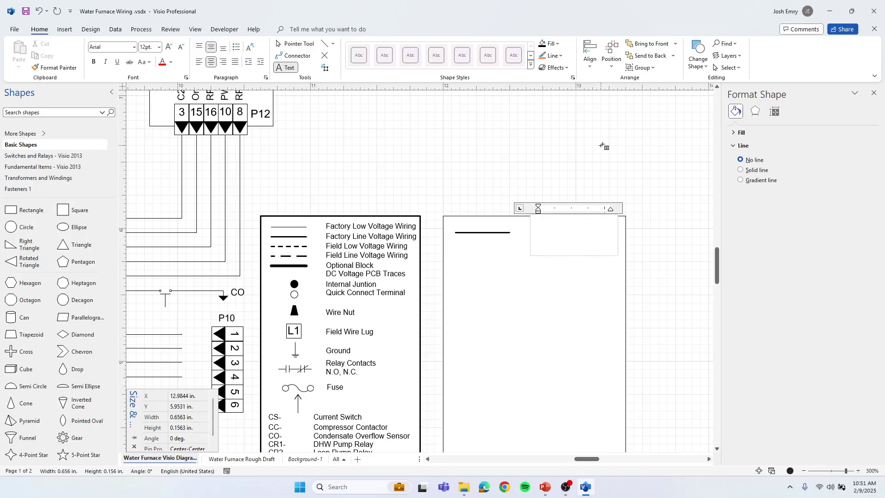
type("Factor")
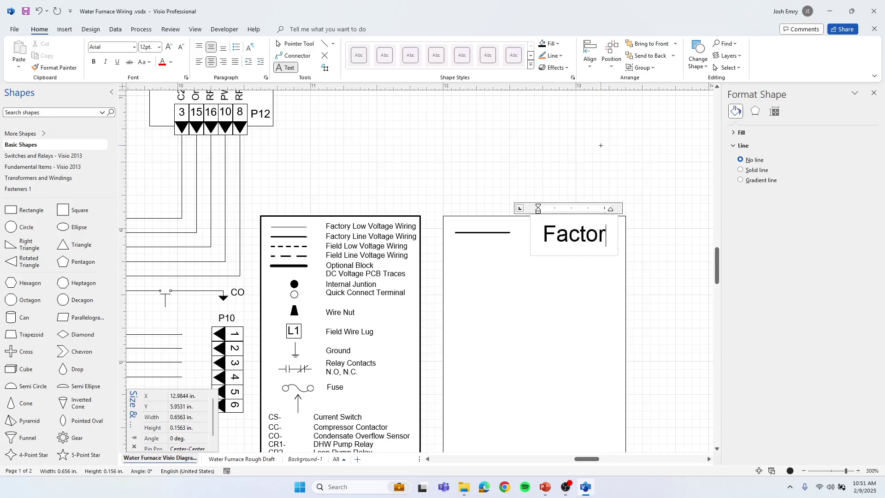
type("y Wiring")
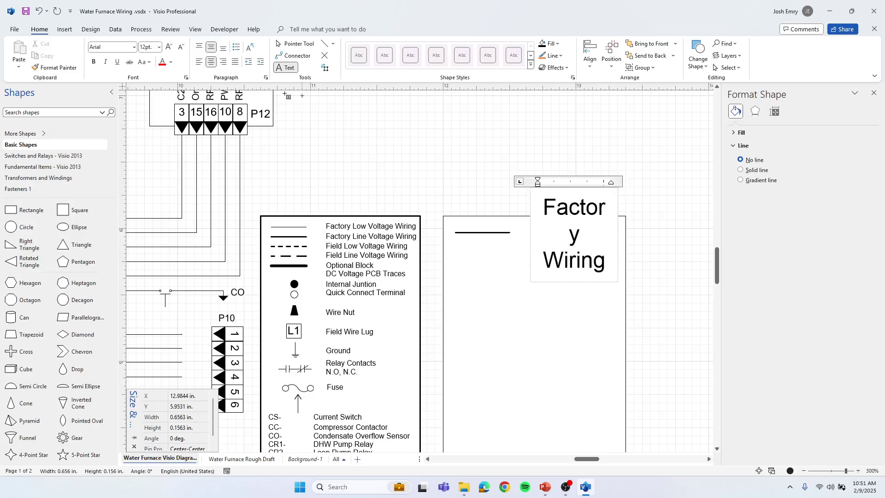
left_click(159, 47)
left_click(153, 60)
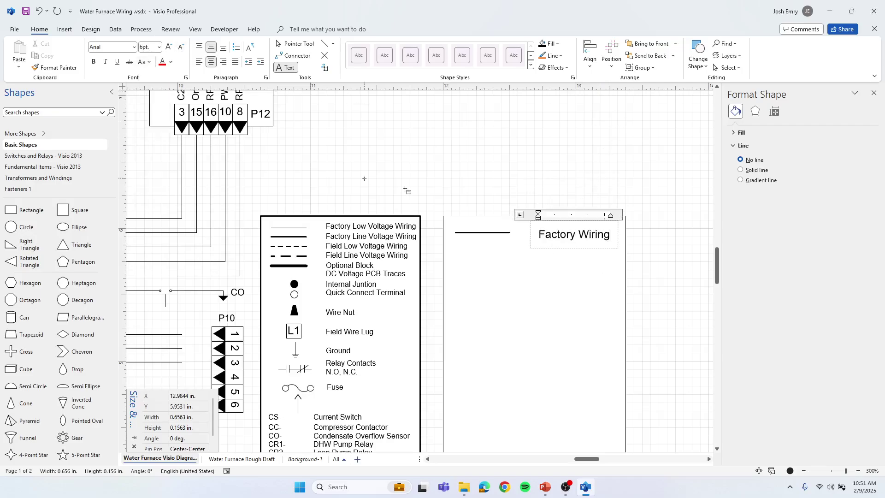
left_click(325, 68)
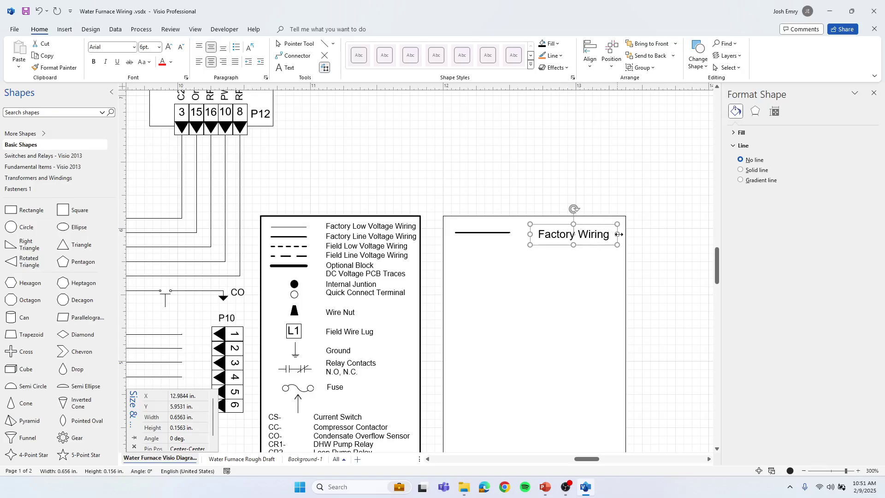
left_click_drag(621, 234, 578, 234)
Copy the Factory Wiring line and label together to a new pair just below
left_click(629, 199)
left_click(295, 44)
left_click(575, 233)
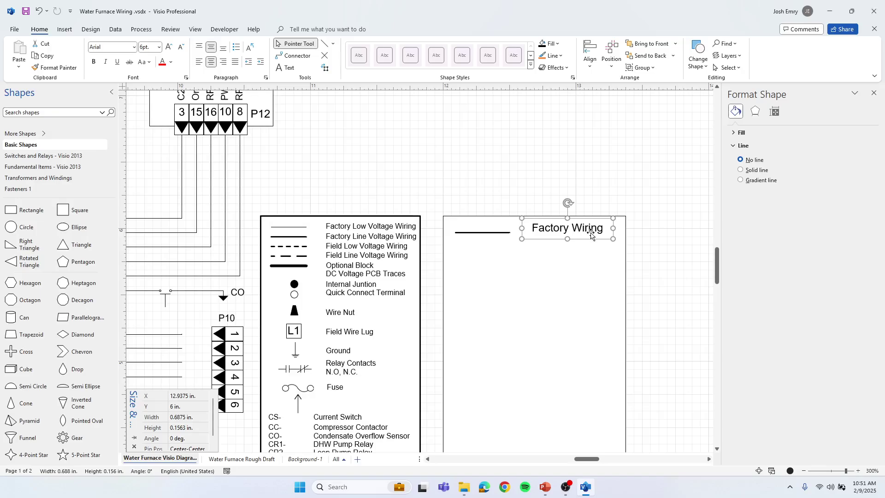
left_click(655, 230)
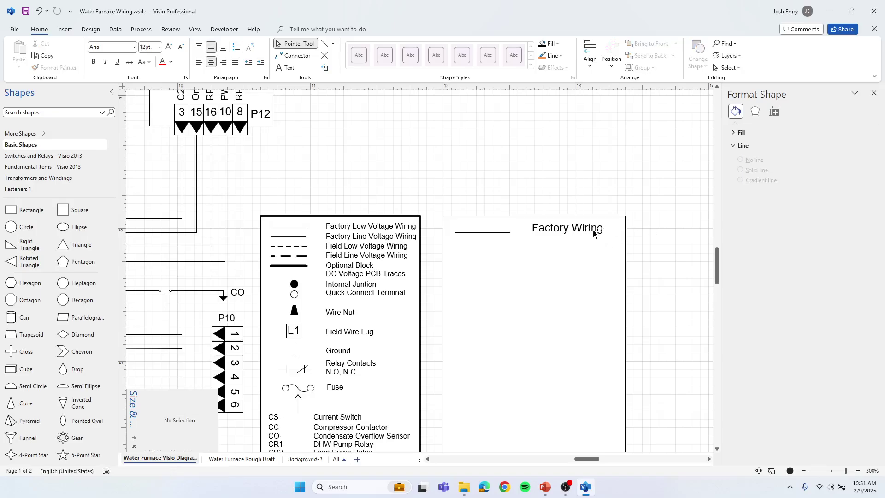
left_click(594, 232)
left_click(501, 233, "shift")
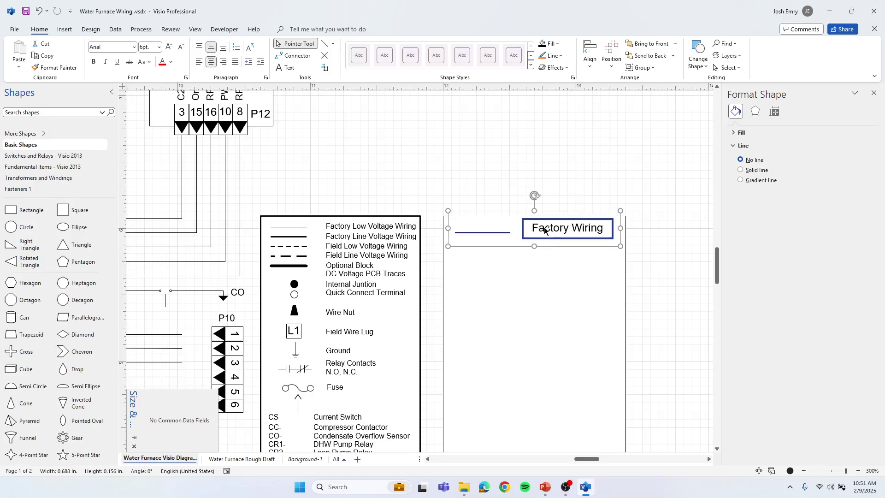
left_click_drag(545, 229, 544, 263)
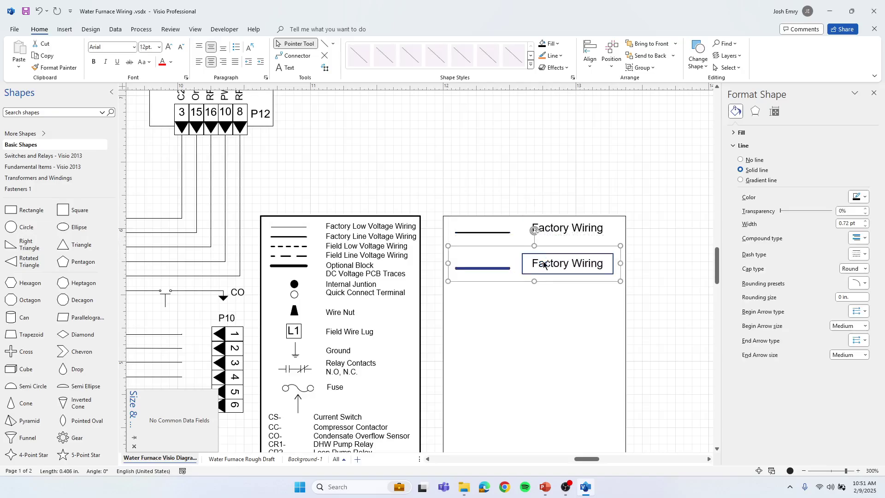
Replace the copied label's text with 'Field Wiring'
left_click(579, 185)
double_click(578, 265)
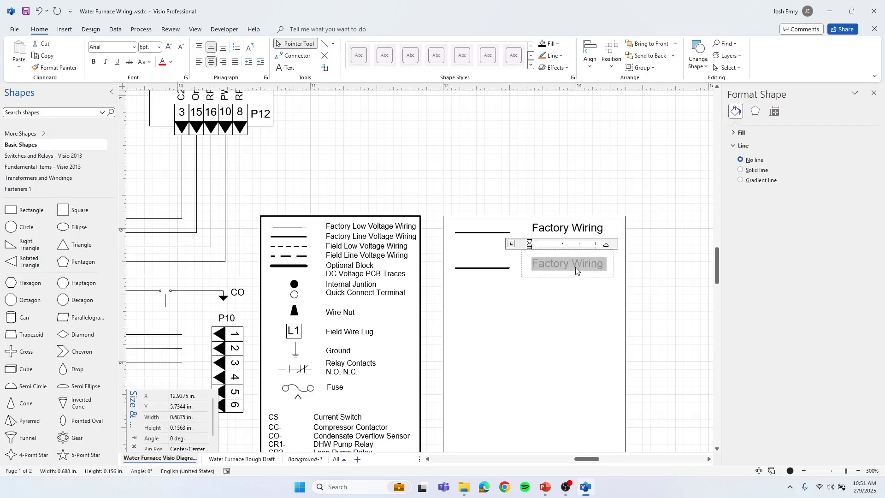
type("Fi")
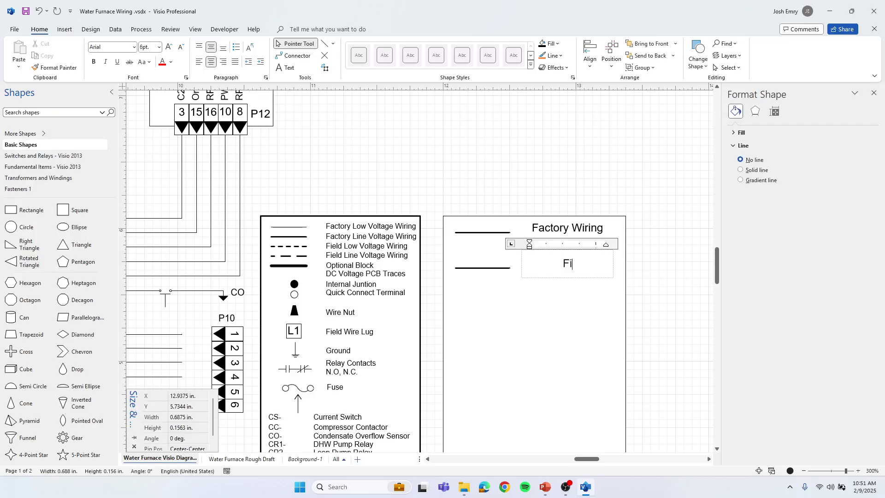
type("eld Wiring")
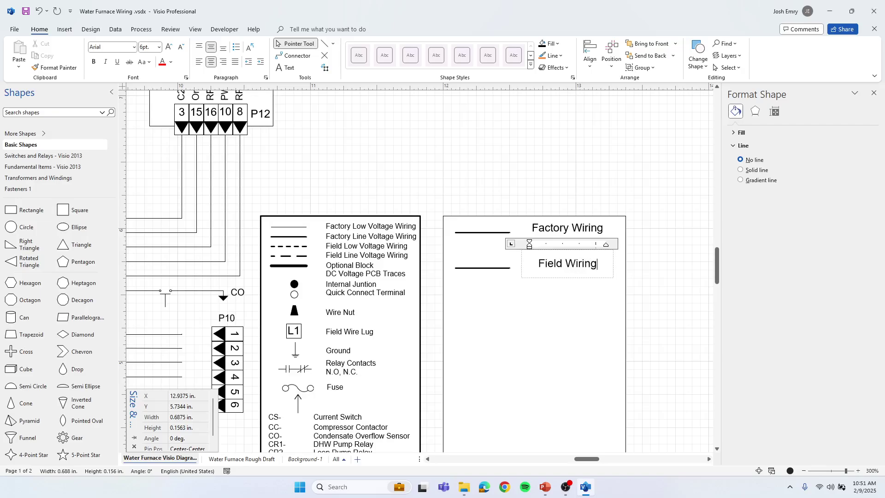
left_click(701, 283)
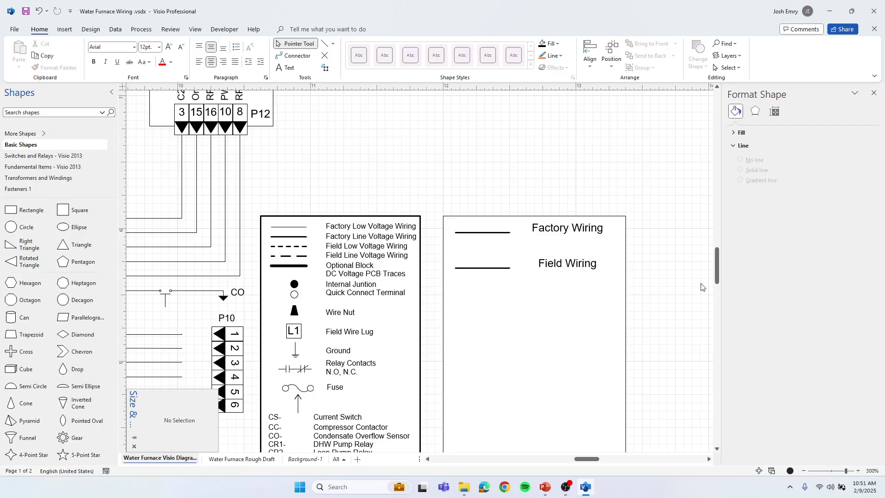
Give the Field Wiring sample line a dashed dash type through Format Shape, leaving Factory Wiring solid
left_click(491, 233)
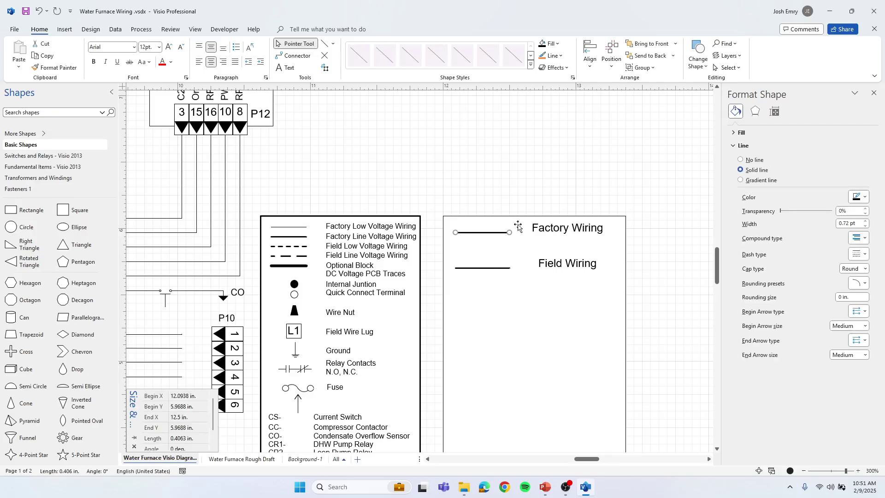
left_click(489, 269)
right_click(492, 269)
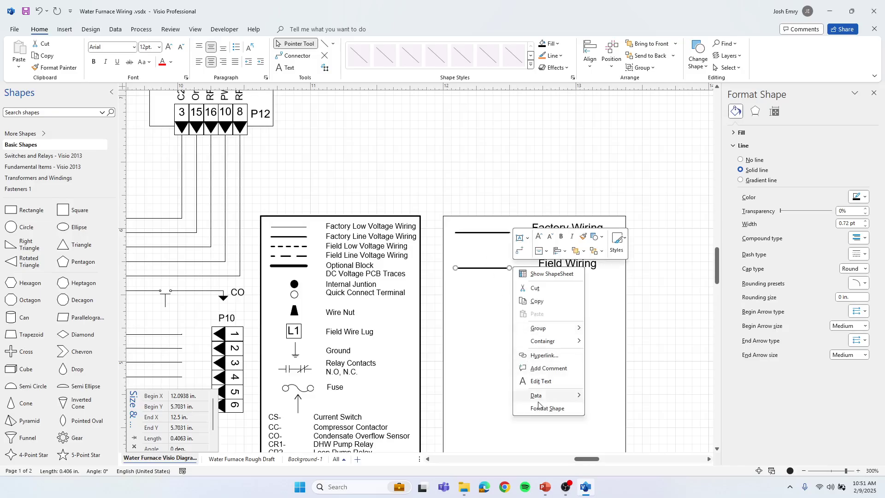
left_click(544, 407)
right_click(493, 269)
left_click(553, 410)
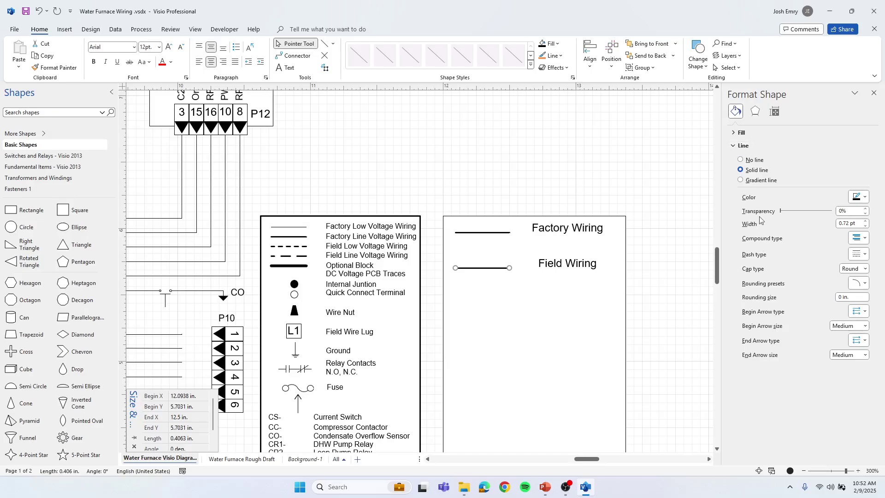
left_click(858, 254)
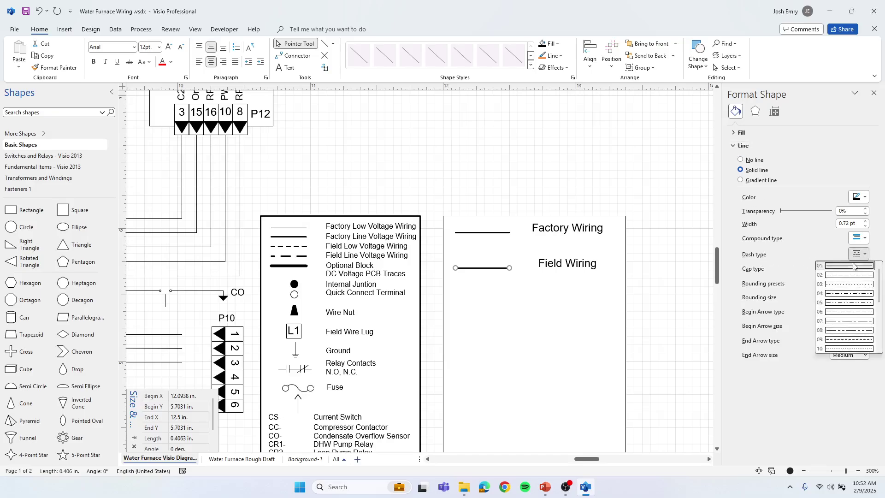
left_click(852, 279)
left_click(518, 289)
left_click(595, 186)
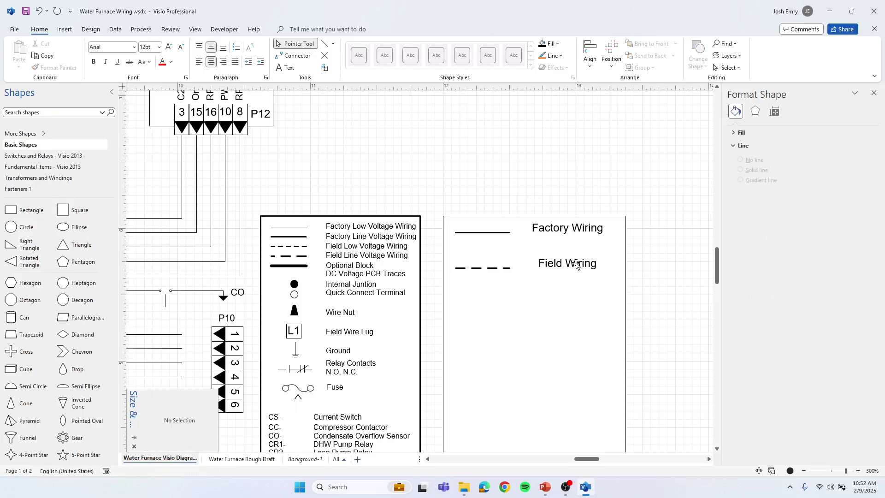
left_click(570, 227)
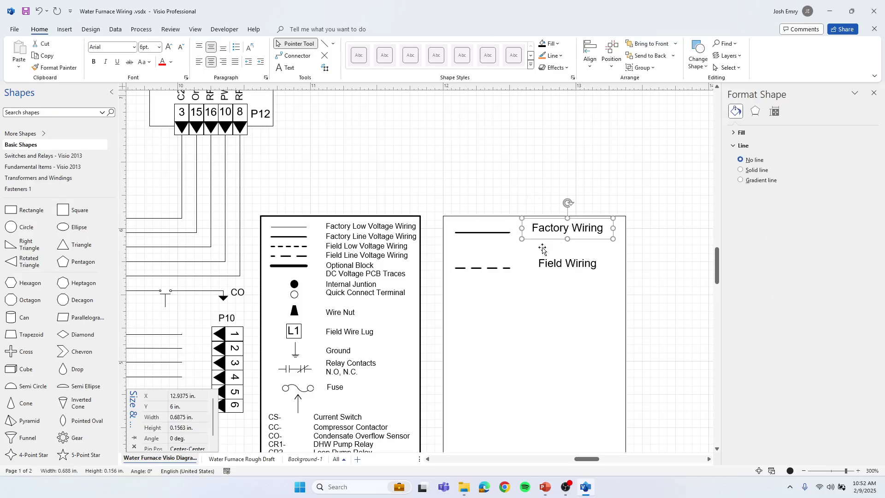
Align Middle each sample line with its label, Factory Wiring first, then Field Wiring
left_click(507, 231, "shift")
left_click(592, 72)
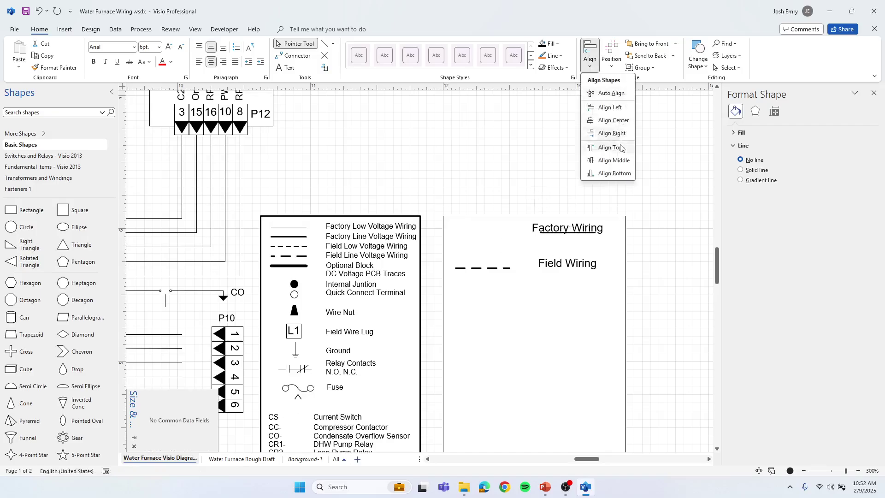
left_click(620, 161)
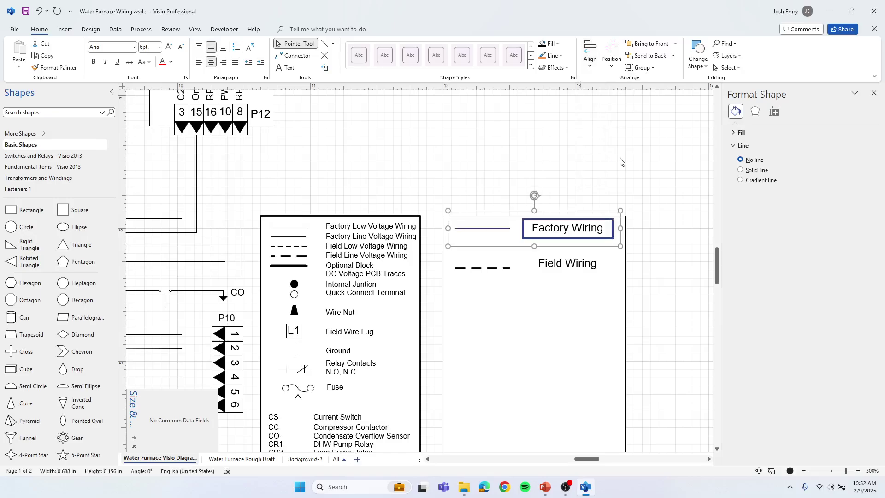
left_click(571, 264)
left_click(497, 268, "shift")
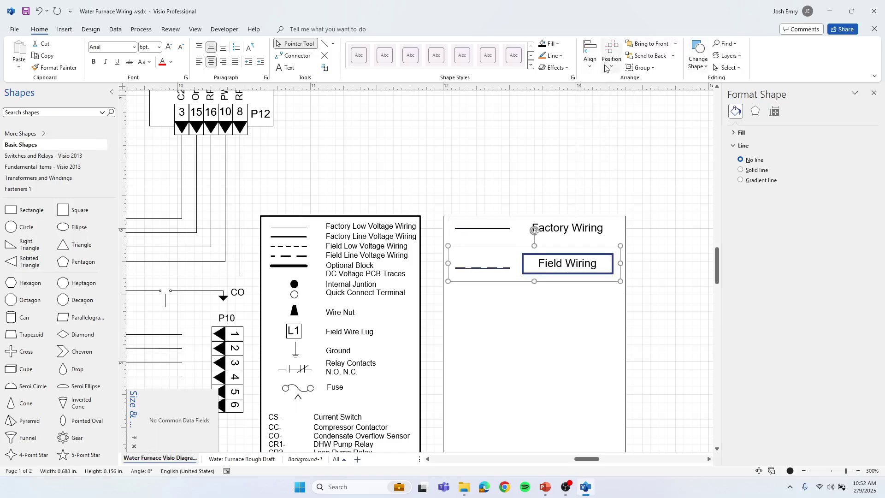
left_click(591, 57)
left_click(615, 160)
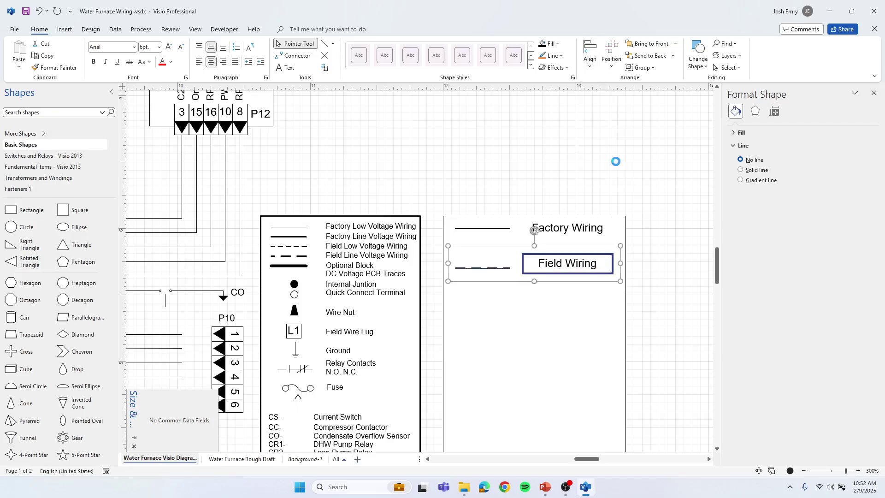
Select both sample lines and check the alignment options, closing them without changes
key("Escape")
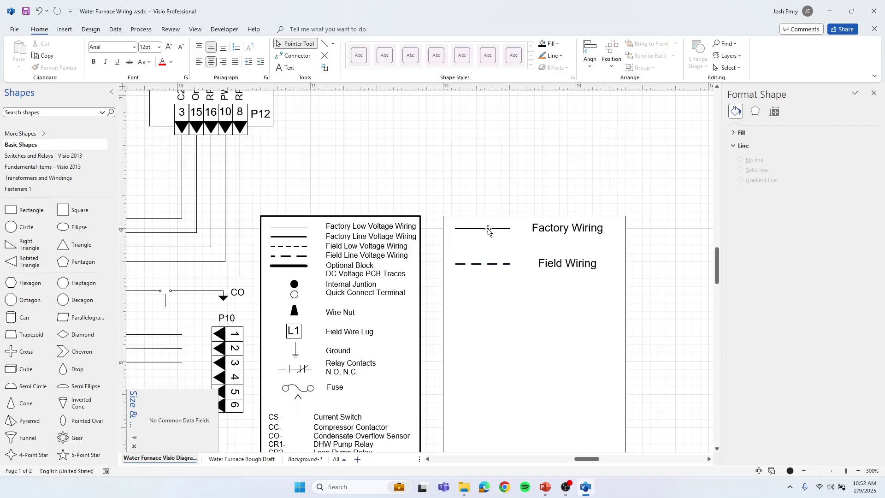
left_click(488, 228)
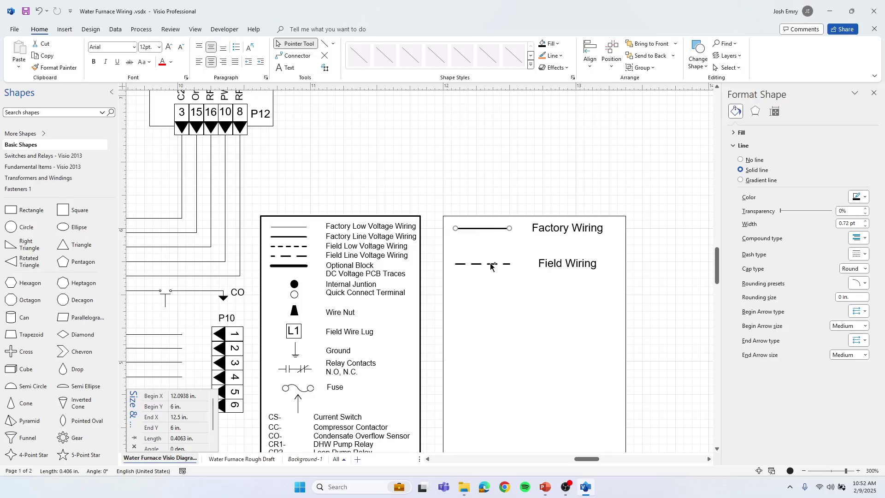
left_click(492, 264, "shift")
left_click(591, 59)
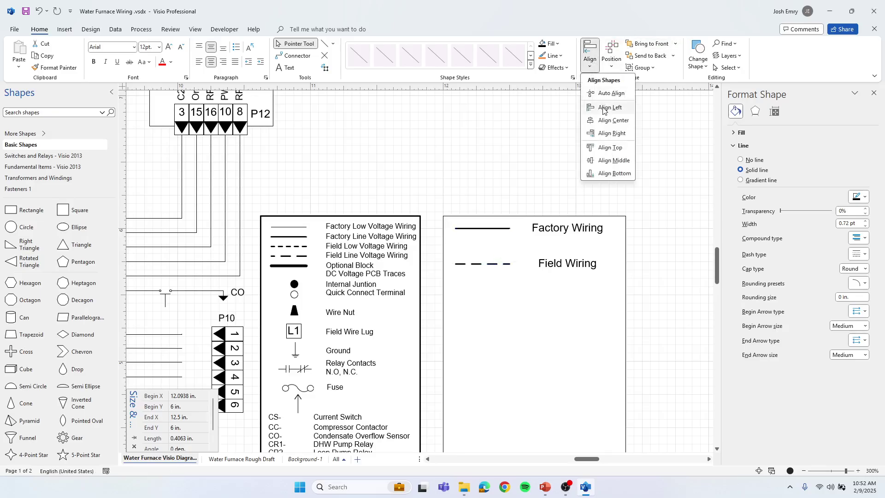
key("Escape")
left_click(645, 206)
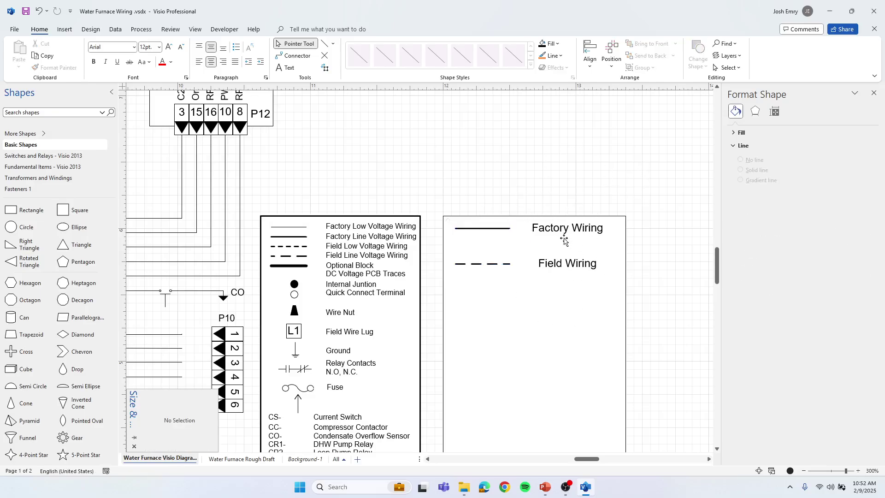
Draw a line from P12's pin 8 down and out to the right
scroll(505, 221, "up", 1)
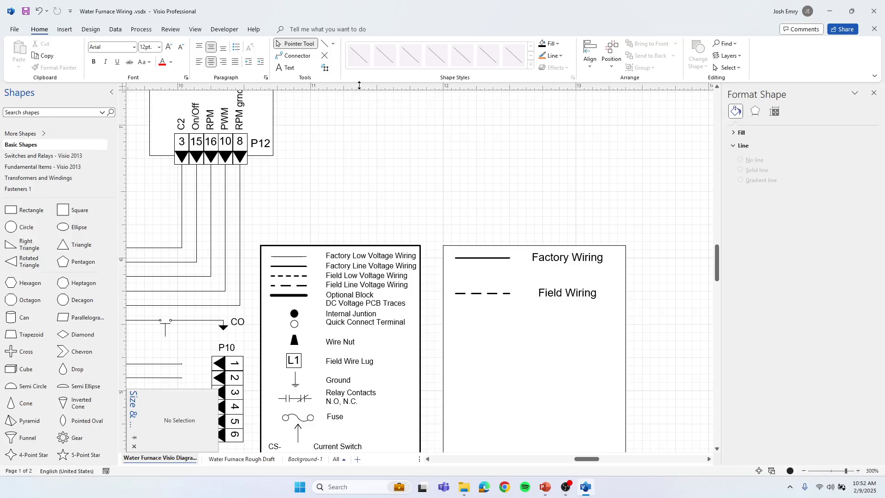
left_click(333, 43)
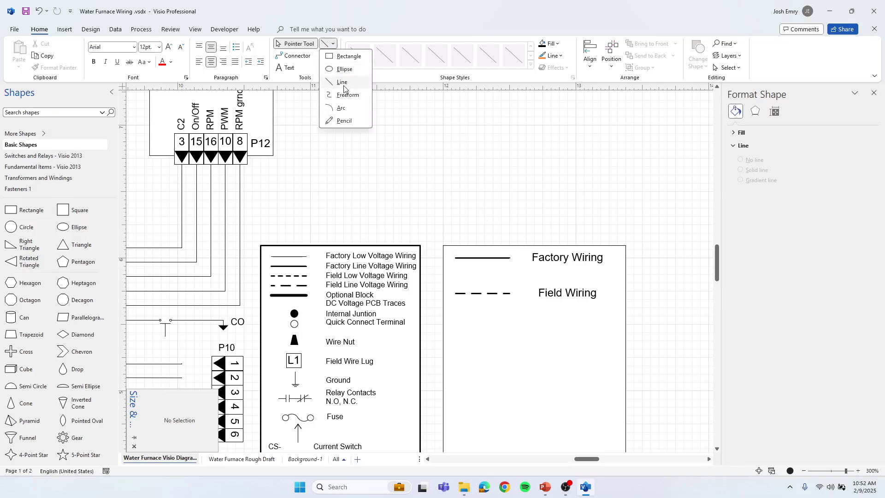
left_click(350, 86)
mouse_move(240, 165)
left_mouse_down()
mouse_move(316, 178)
mouse_move(440, 168)
mouse_move(405, 184)
mouse_move(258, 190)
mouse_move(240, 201)
mouse_move(338, 201)
left_mouse_up()
left_click_drag(444, 201, 443, 200)
Label the new wire 'L1'
left_click(296, 44)
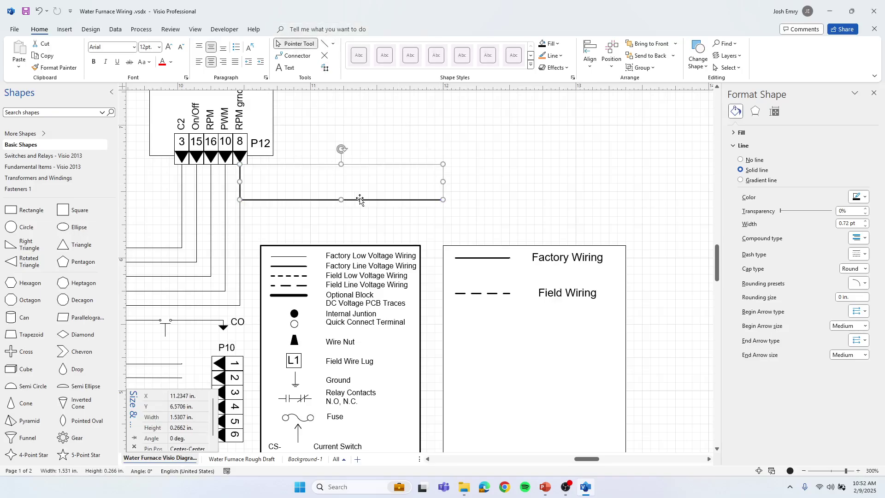
double_click(360, 199)
type("L1")
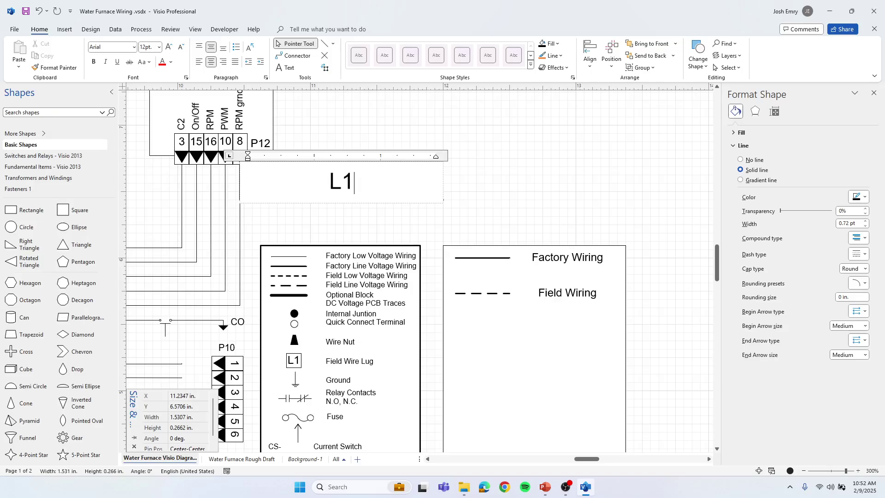
left_click(550, 195)
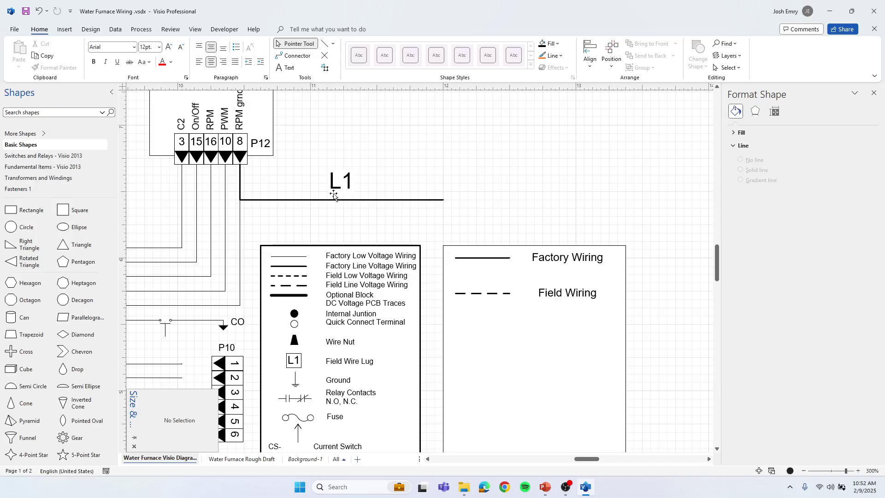
Reduce the L1 wire's line width to 0.25 pt in Format Shape
right_click(441, 200)
left_click(480, 342)
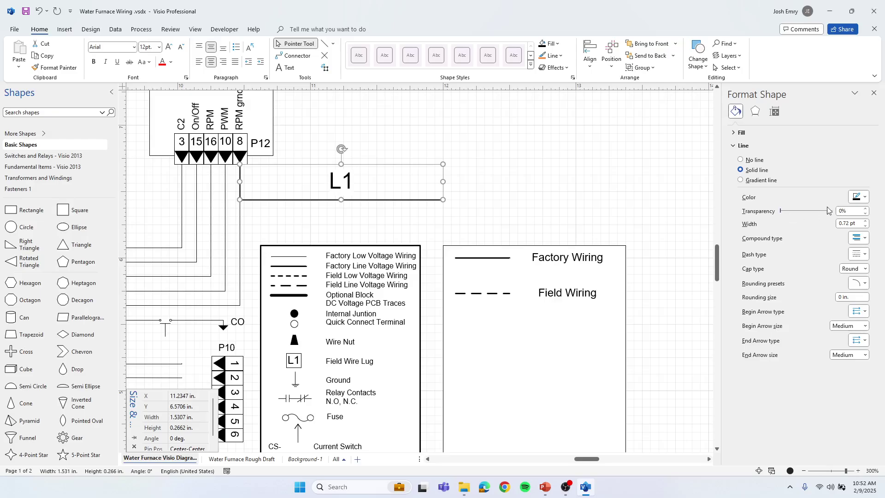
left_click(866, 227)
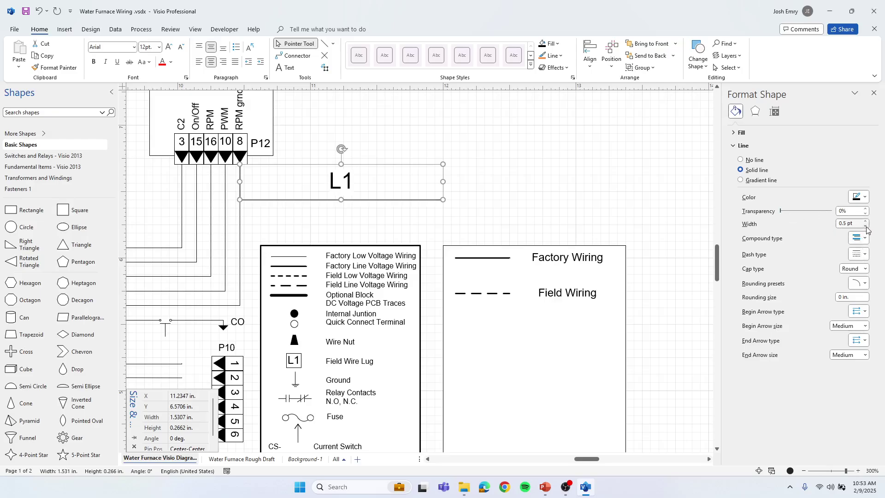
left_click(482, 202)
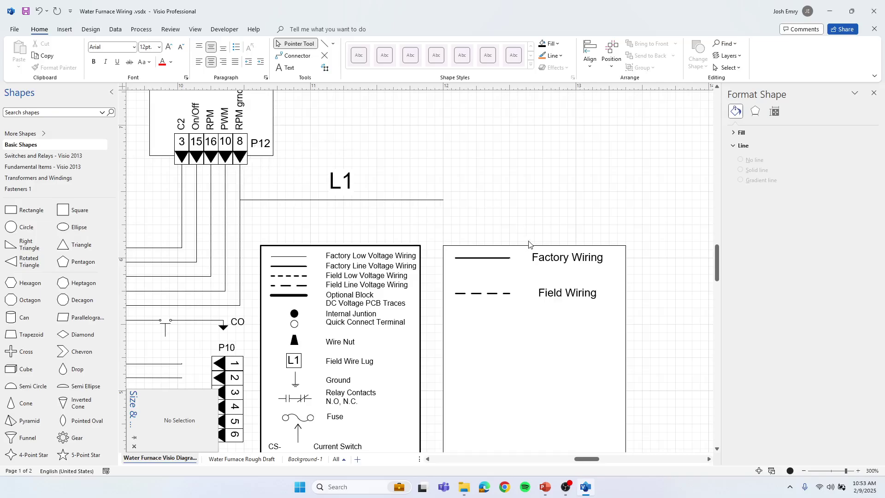
Draw a connector from the L1 wire running right and up into empty page, about 2.51 in. long
left_click(298, 56)
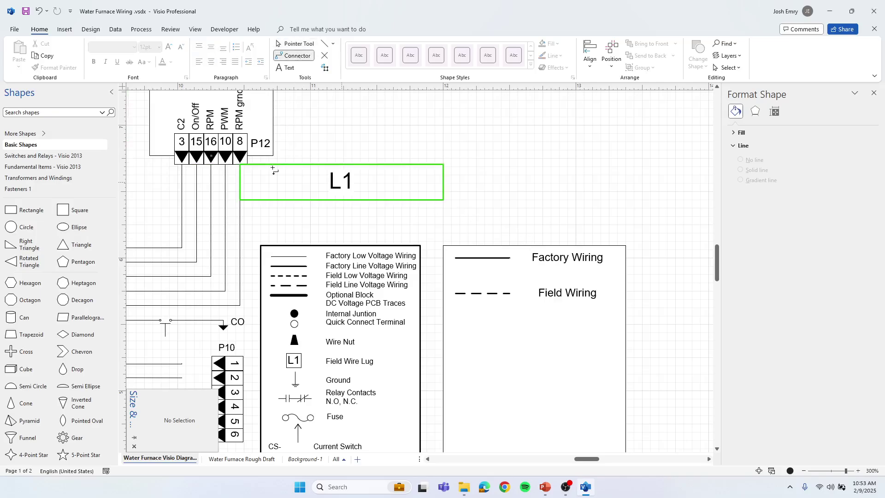
left_click_drag(270, 174, 570, 217)
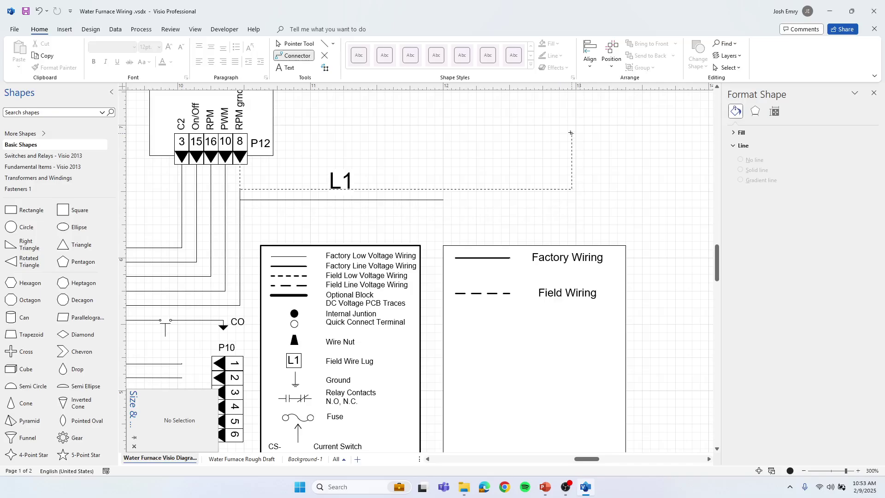
left_click_drag(570, 133, 572, 133)
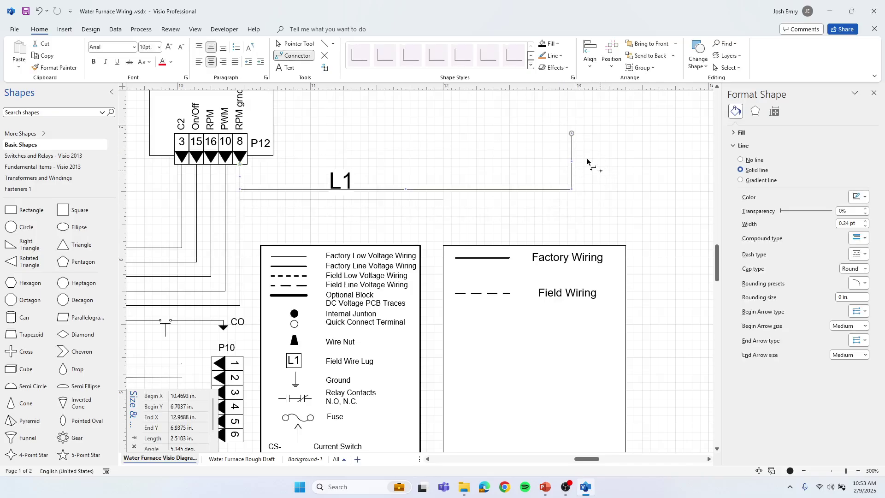